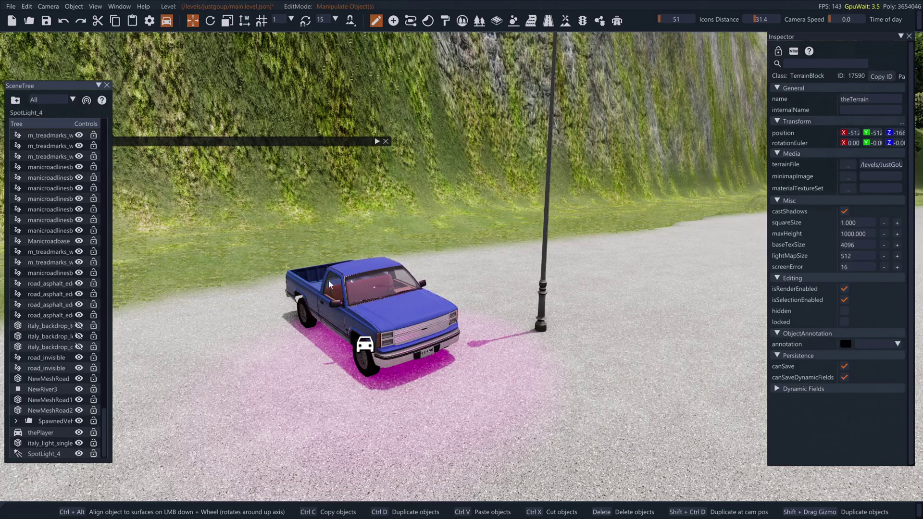
Inspect the pink spotlight pool around the blue truck beside the street lamp from several distances
{"action": "key", "text": "s"}
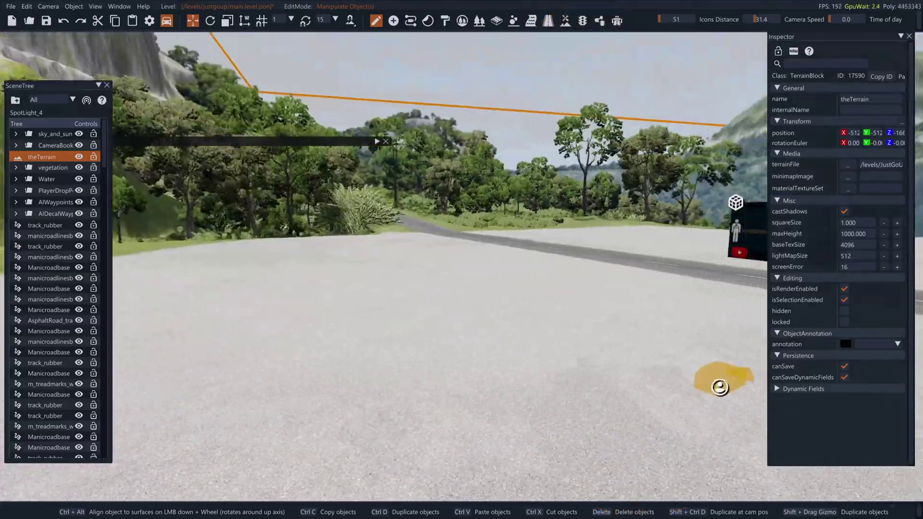
{"action": "right_click_drag", "start_coordinate": [462, 260], "coordinate": [337, 260]}
{"action": "right_click_drag", "start_coordinate": [462, 260], "coordinate": [266, 317]}
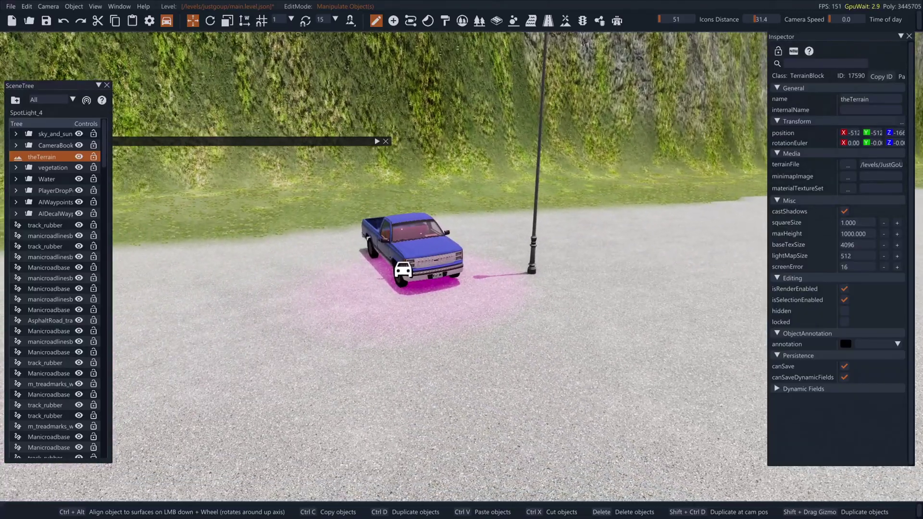
{"action": "key", "text": "w"}
{"action": "right_click_drag", "start_coordinate": [461, 259], "coordinate": [474, 505]}
{"action": "key", "text": "s"}
{"action": "key", "text": "w"}
{"action": "key", "text": "s"}
{"action": "key", "text": "w"}
{"action": "key", "text": "s"}
{"action": "key", "text": "w"}
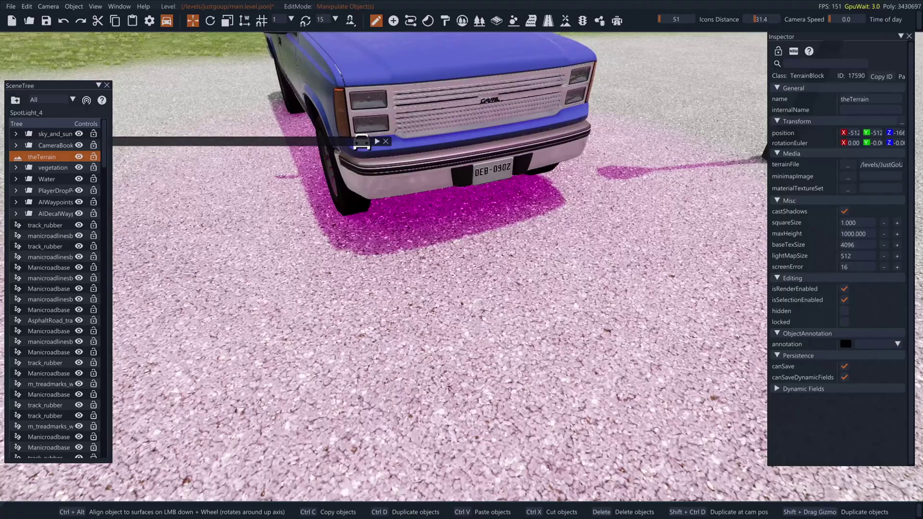
{"action": "key", "text": "s"}
{"action": "right_click_drag", "start_coordinate": [308, 451], "coordinate": [331, 290]}
{"action": "key", "text": "w"}
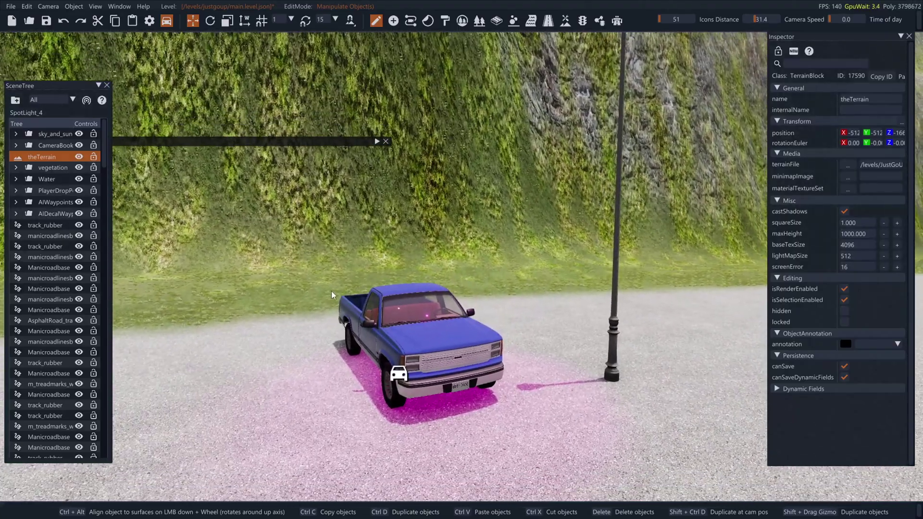
{"action": "key", "text": "s"}
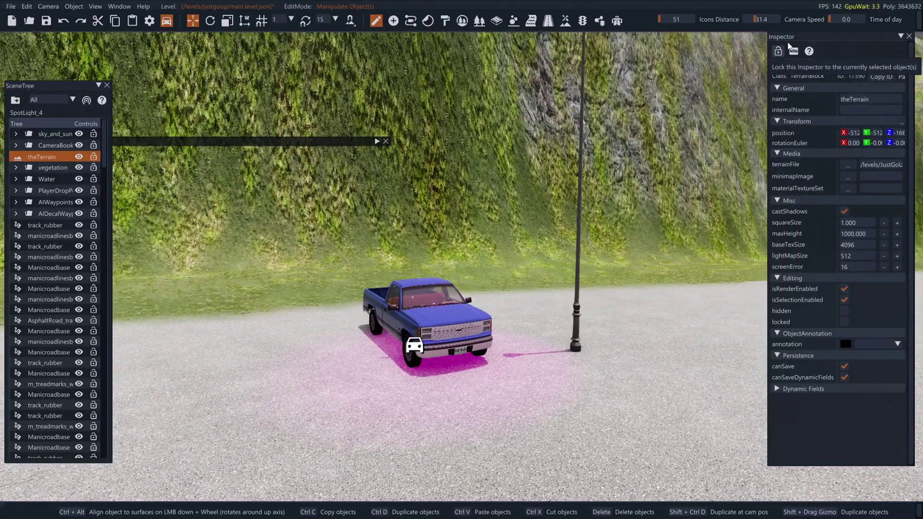
Preview the spotlight at night by changing the time of day, restore it to 0.0, and view the lamp in daylight
{"action": "left_click_drag", "start_coordinate": [830, 22], "coordinate": [846, 21]}
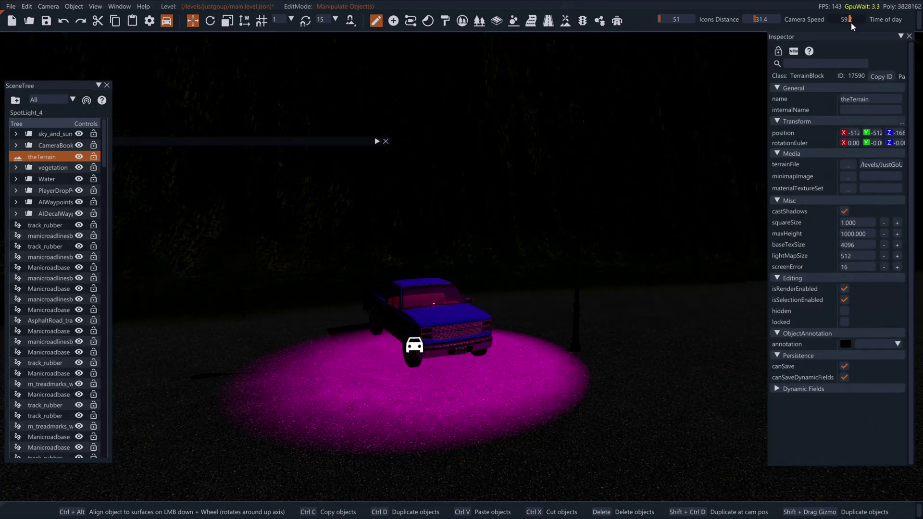
{"action": "left_click_drag", "start_coordinate": [854, 22], "coordinate": [826, 24]}
{"action": "key", "text": "w"}
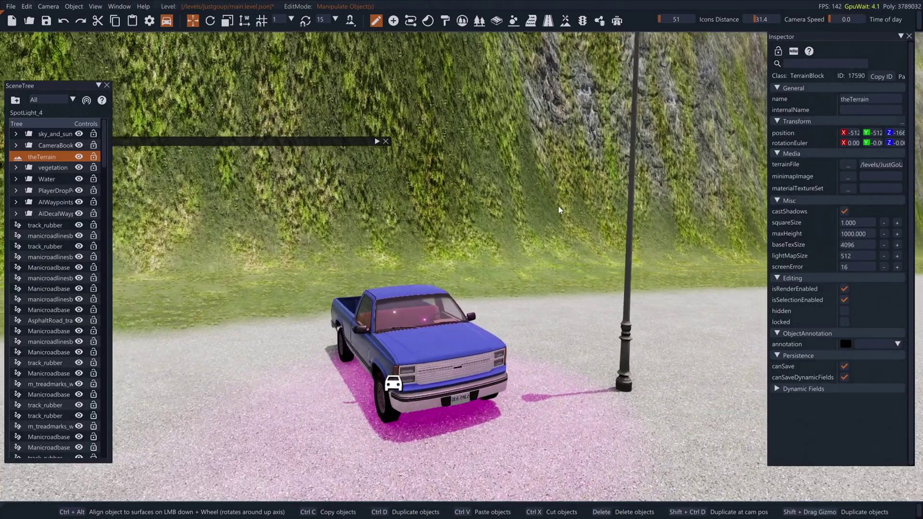
{"action": "key", "text": "s"}
{"action": "key", "text": "s"}
{"action": "key", "text": "w"}
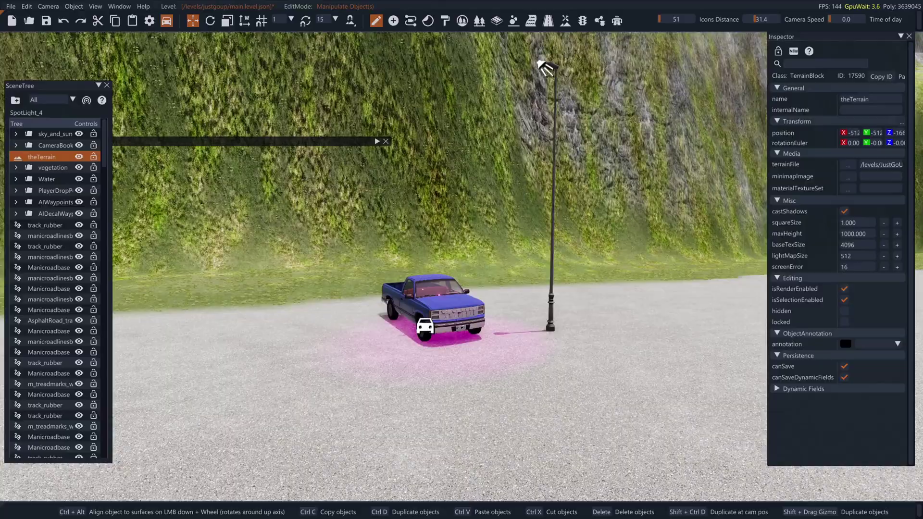
{"action": "key", "text": "s"}
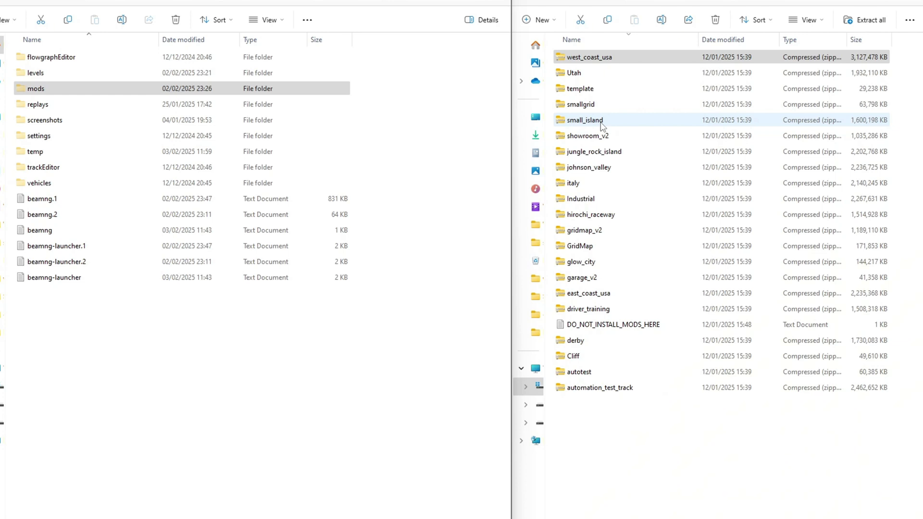
In File Explorer, copy the mainLevel LUA file from the small_island folder inside the small_island archive
{"action": "double_click", "coordinate": [585, 120]}
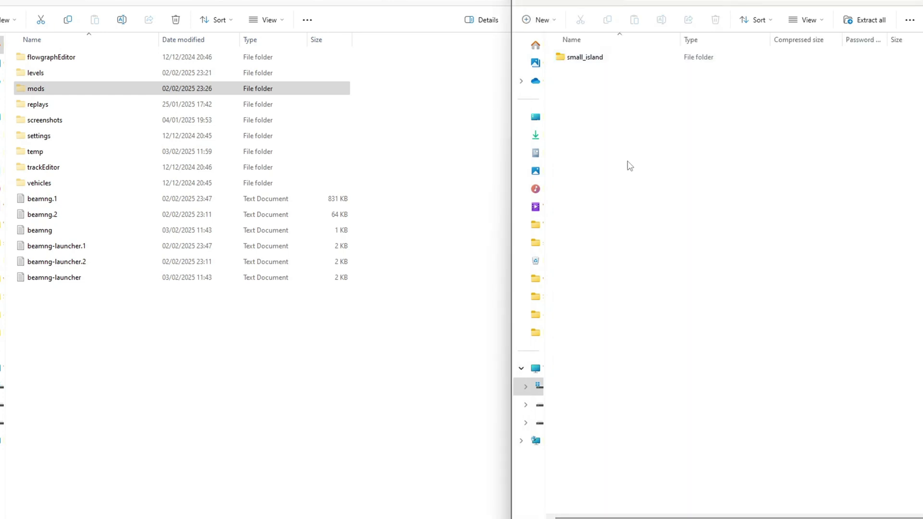
{"action": "double_click", "coordinate": [599, 64]}
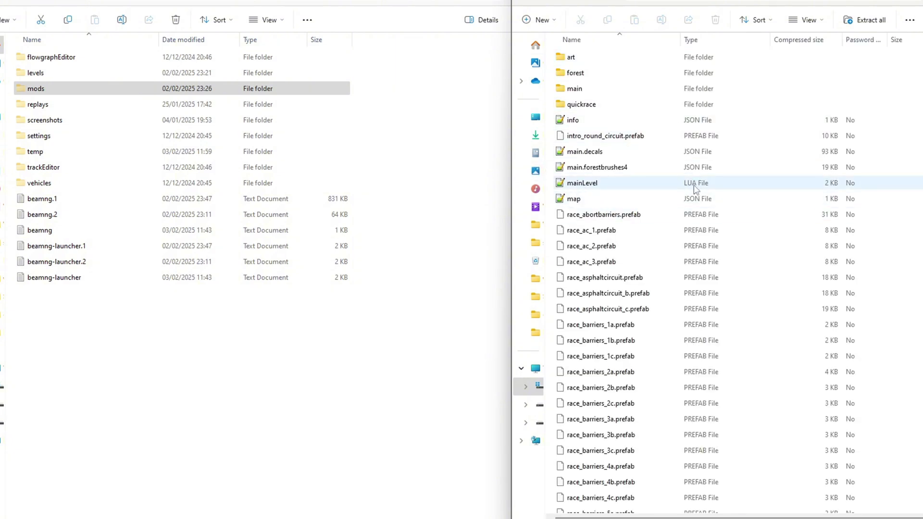
{"action": "left_click", "coordinate": [596, 187]}
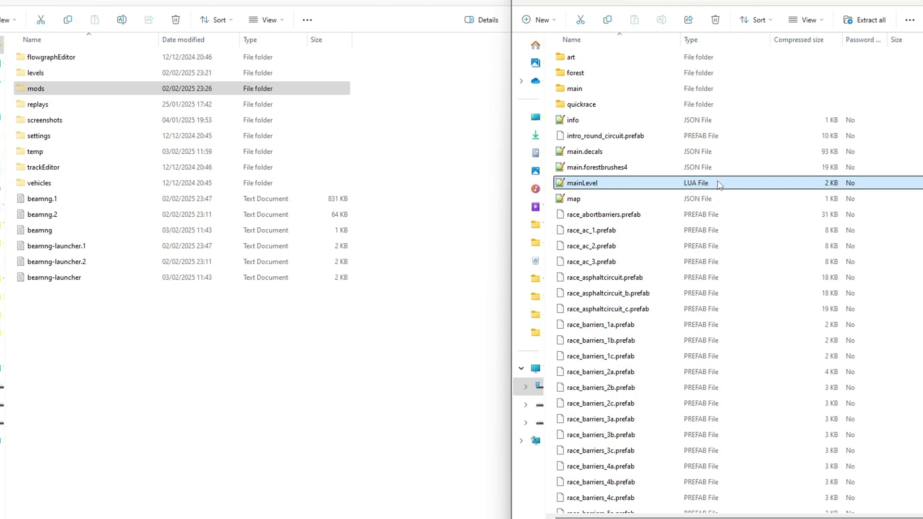
{"action": "right_click", "coordinate": [594, 188]}
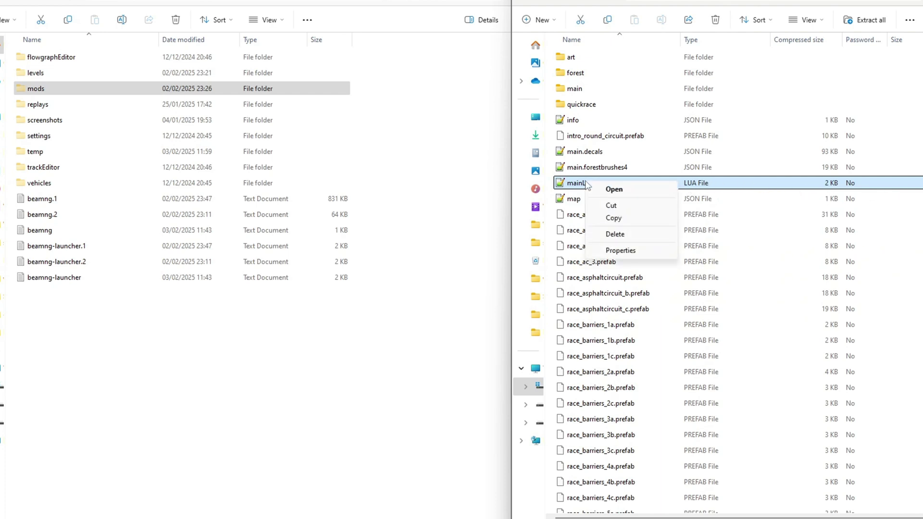
{"action": "left_click", "coordinate": [615, 217]}
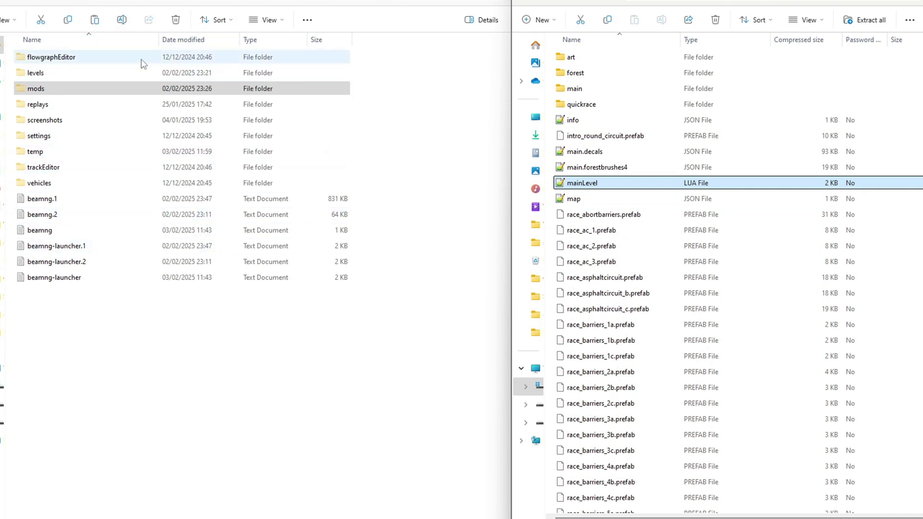
Paste the mainLevel file into the justgoup map's own level folder, under mods, unpacked, justgoup, levels
{"action": "left_click", "coordinate": [36, 91]}
{"action": "double_click", "coordinate": [34, 90]}
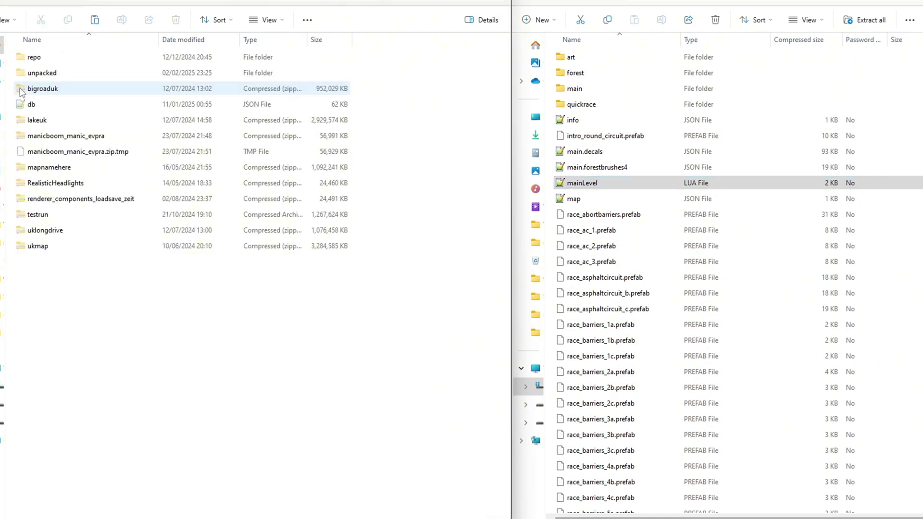
{"action": "left_click", "coordinate": [24, 73]}
{"action": "double_click", "coordinate": [22, 74]}
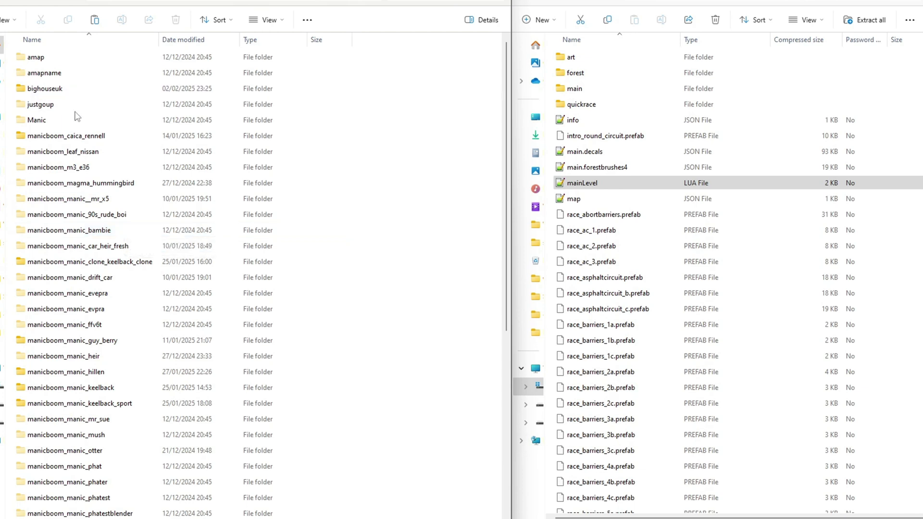
{"action": "double_click", "coordinate": [25, 108]}
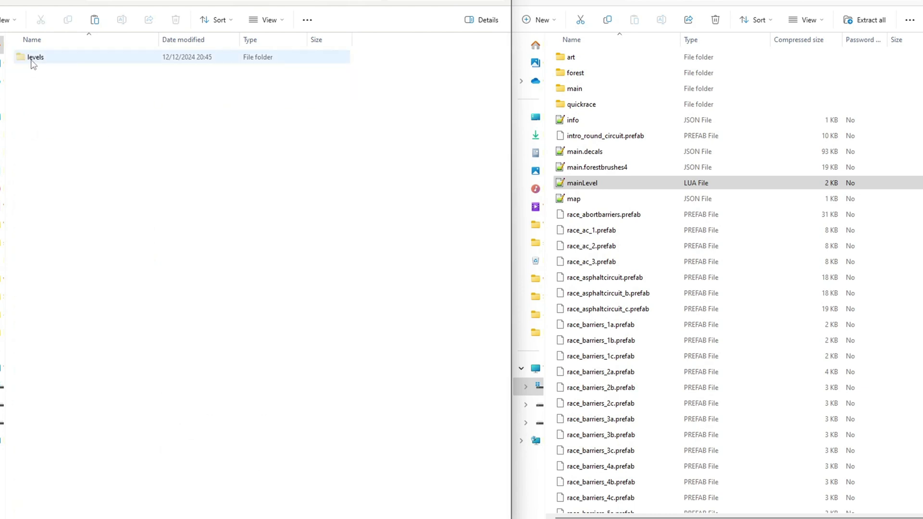
{"action": "double_click", "coordinate": [27, 60]}
{"action": "double_click", "coordinate": [26, 59]}
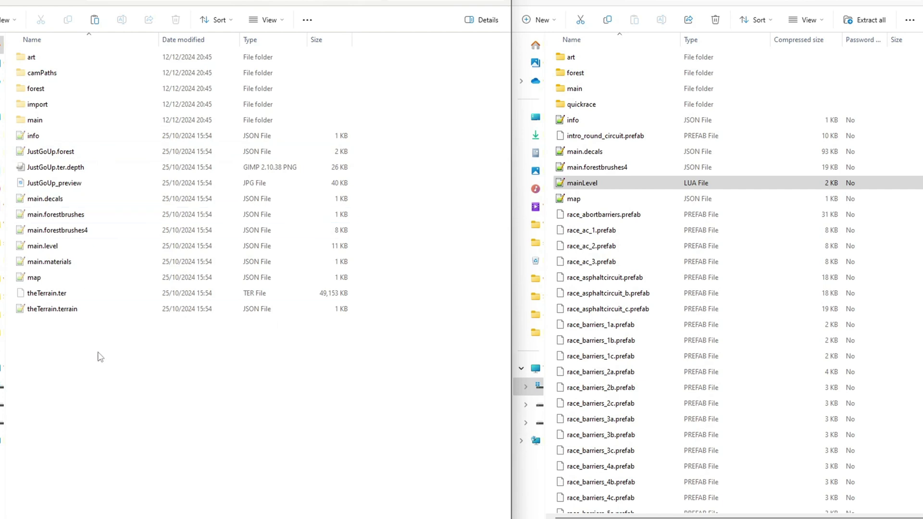
{"action": "right_click", "coordinate": [99, 337]}
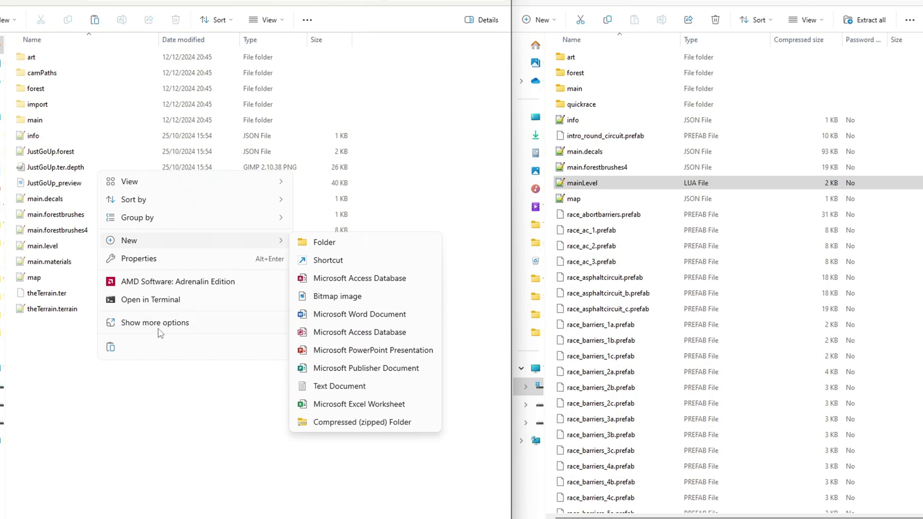
{"action": "left_click", "coordinate": [111, 347]}
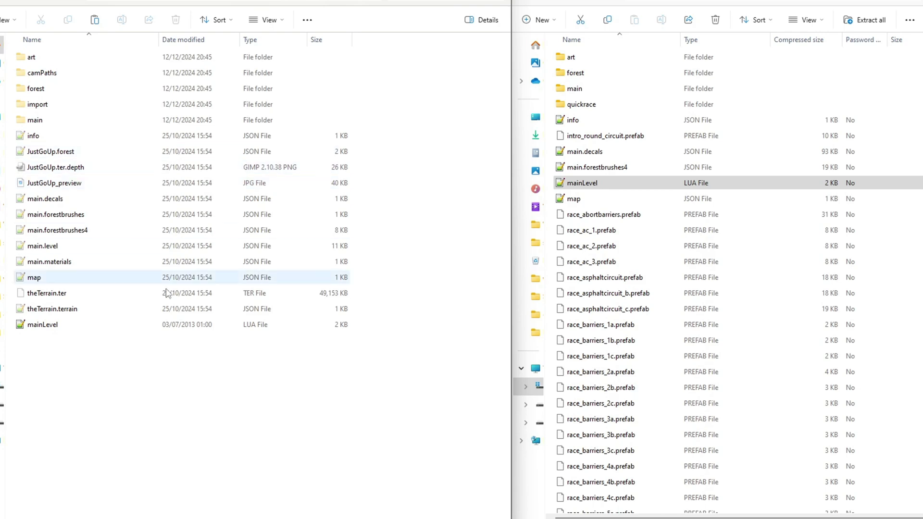
Open the pasted mainLevel file in Notepad++, review its light-switching code, and select the harbour_lights group name in the first setAllLightsEnabled call
{"action": "double_click", "coordinate": [42, 325]}
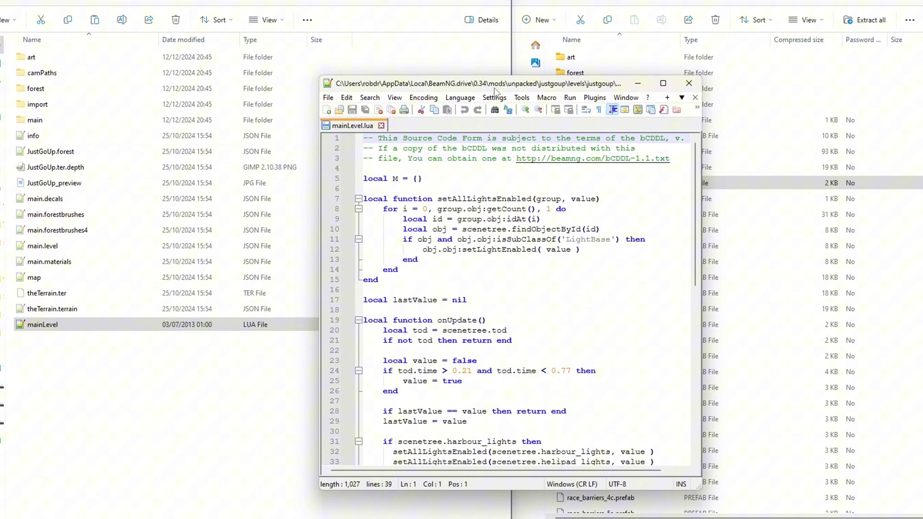
{"action": "scroll", "coordinate": [558, 220], "scroll_direction": "down", "scroll_amount": 6}
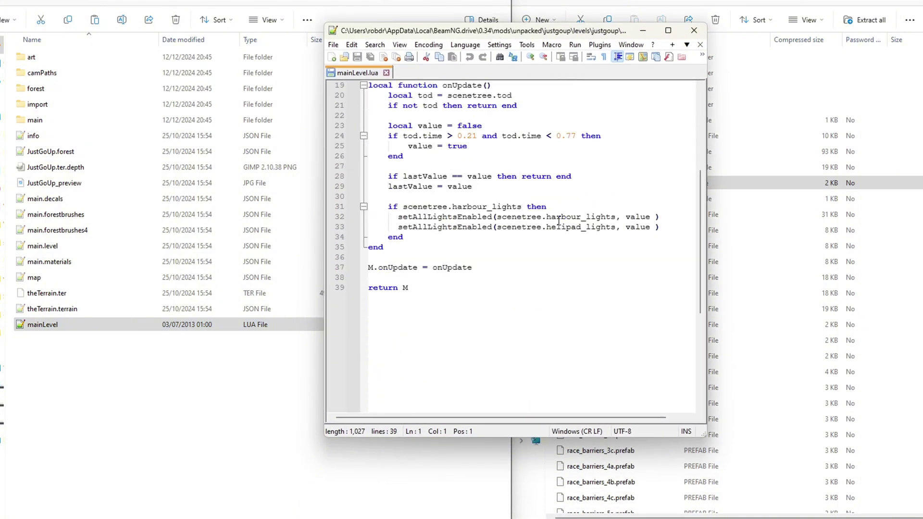
{"action": "scroll", "coordinate": [558, 220], "scroll_direction": "up", "scroll_amount": 6}
{"action": "scroll", "coordinate": [559, 221], "scroll_direction": "down", "scroll_amount": 5}
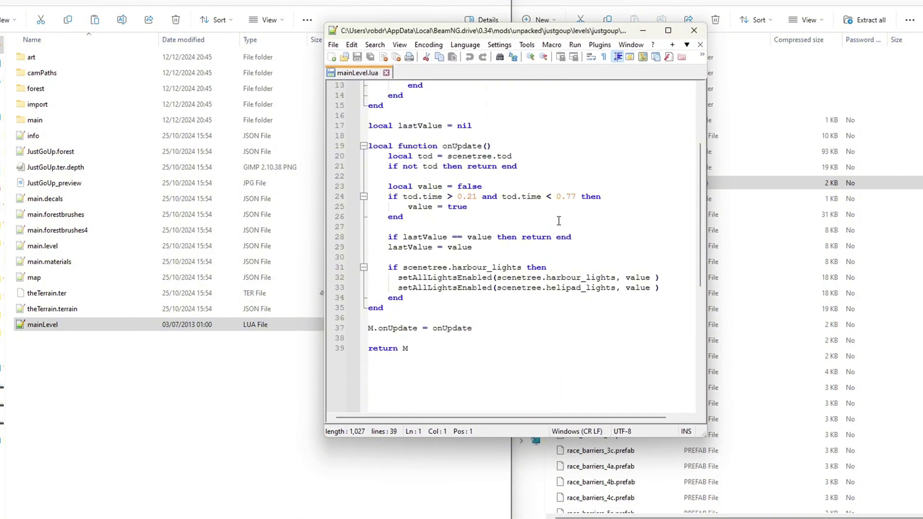
{"action": "scroll", "coordinate": [558, 220], "scroll_direction": "down", "scroll_amount": 1}
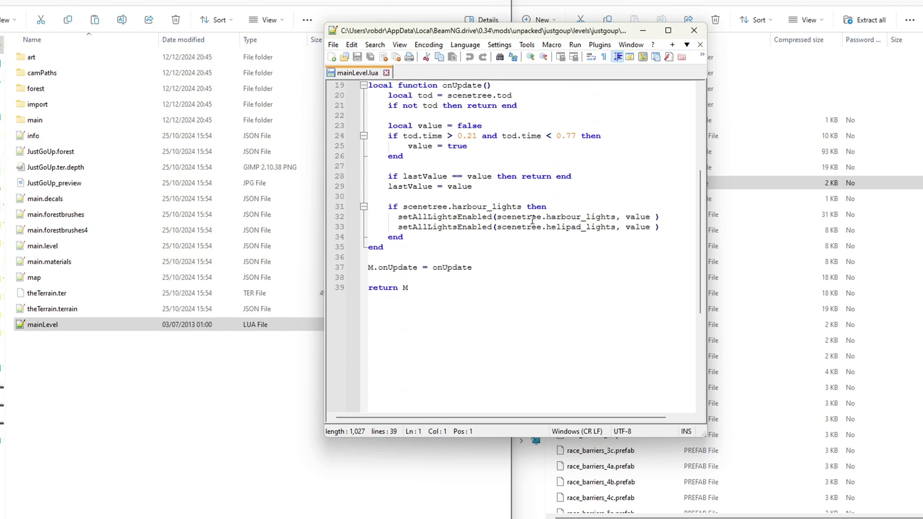
{"action": "left_click_drag", "start_coordinate": [548, 218], "coordinate": [616, 220]}
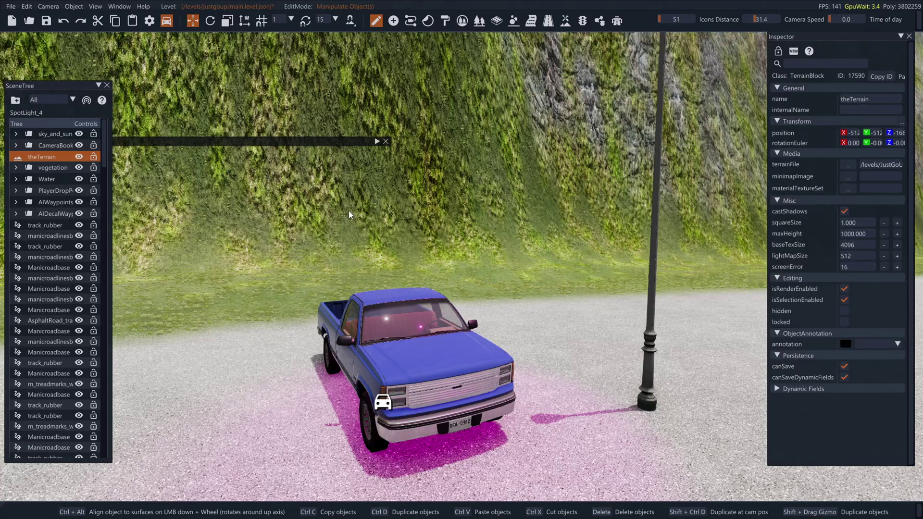
Switch back to the BeamNG.drive World Editor and reposition the SceneTree window
{"action": "key", "text": "w"}
{"action": "key", "text": "s"}
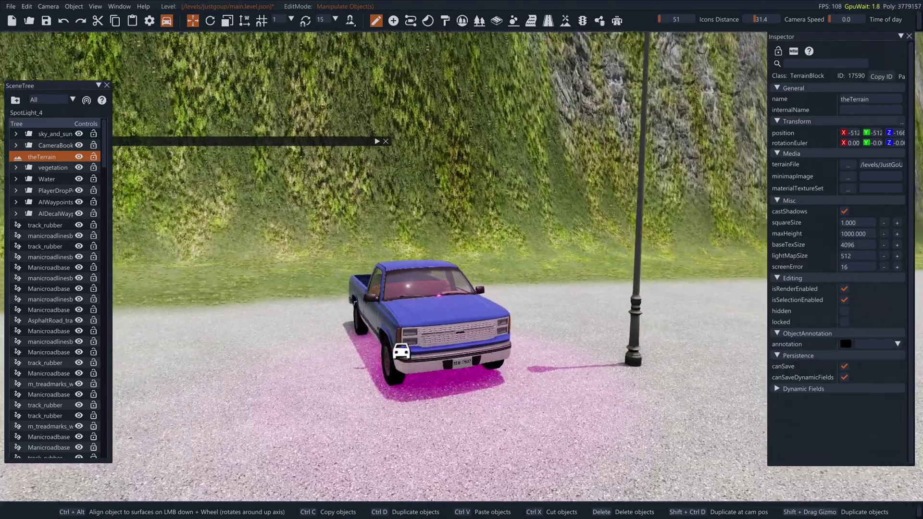
{"action": "key", "text": "w"}
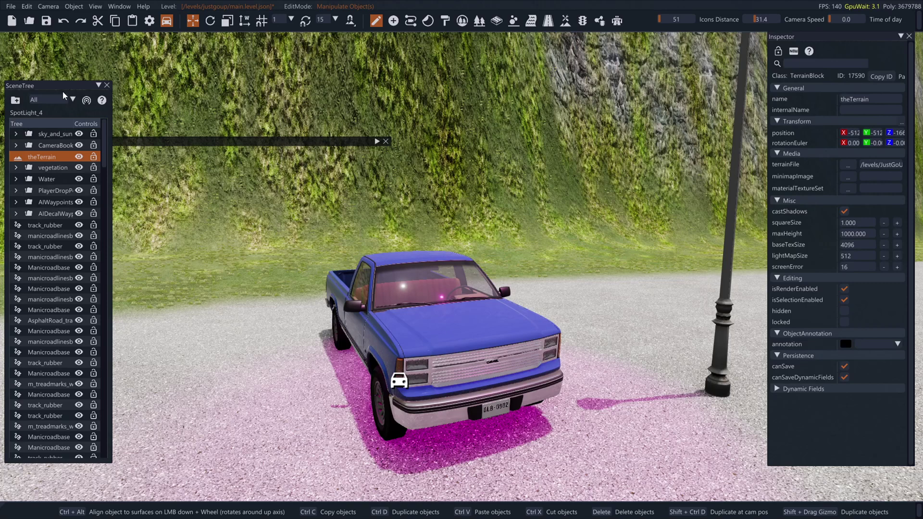
{"action": "left_click_drag", "start_coordinate": [61, 88], "coordinate": [81, 53]}
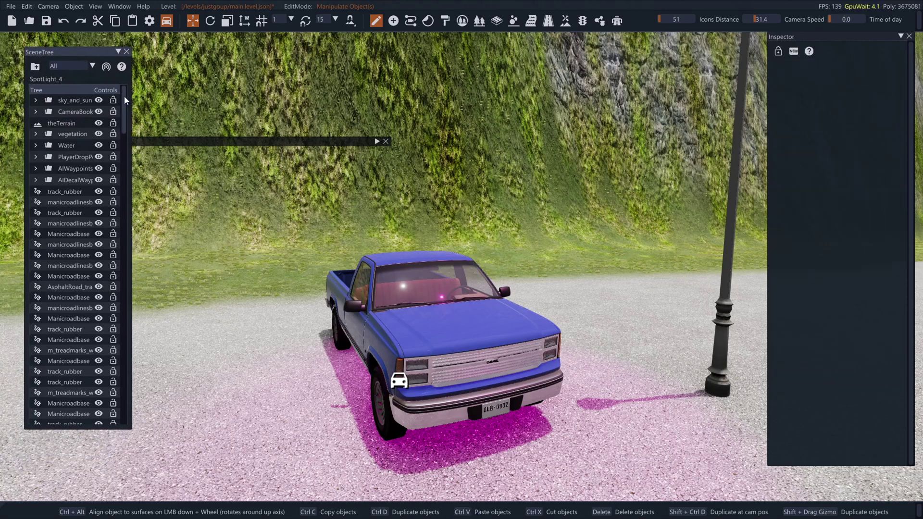
{"action": "left_click_drag", "start_coordinate": [123, 114], "coordinate": [123, 403]}
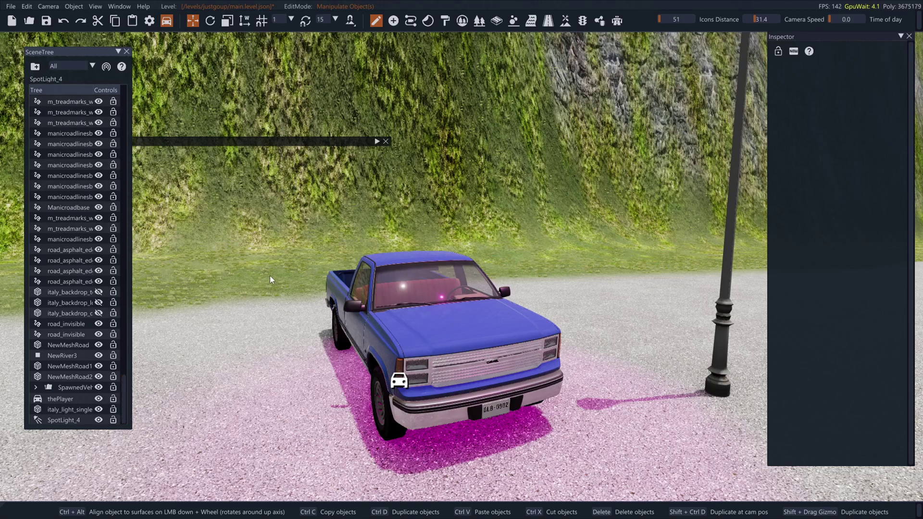
Put the lamp's SpotLight_4 into a new group, expand that group, and select the spotlight inside it
{"action": "left_click_drag", "start_coordinate": [270, 276], "coordinate": [301, 235]}
{"action": "left_click", "coordinate": [303, 238]}
{"action": "right_click_drag", "start_coordinate": [303, 238], "coordinate": [409, 96]}
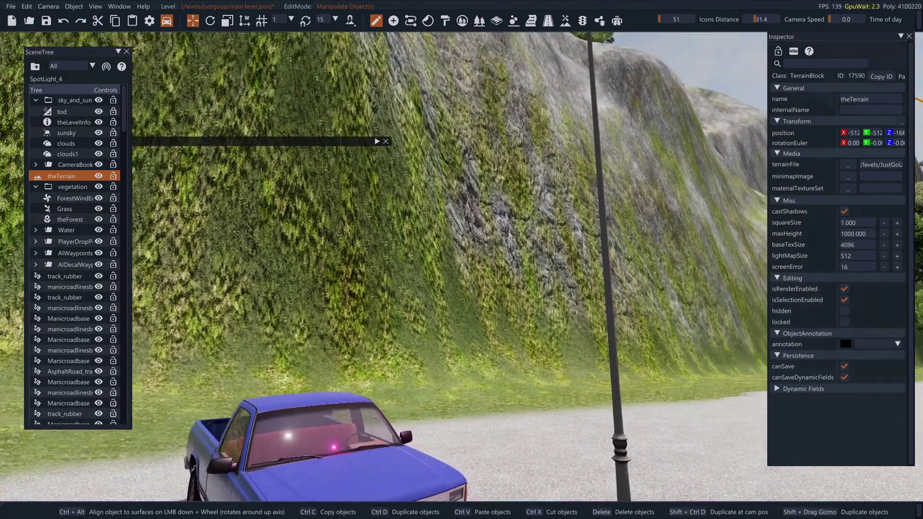
{"action": "right_click_drag", "start_coordinate": [331, 221], "coordinate": [471, 149]}
{"action": "left_click", "coordinate": [529, 112]}
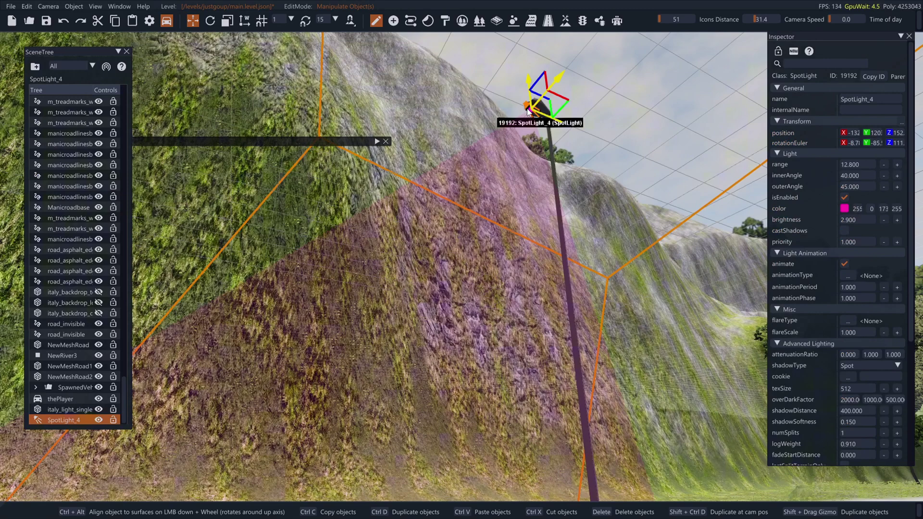
{"action": "right_click", "coordinate": [56, 422]}
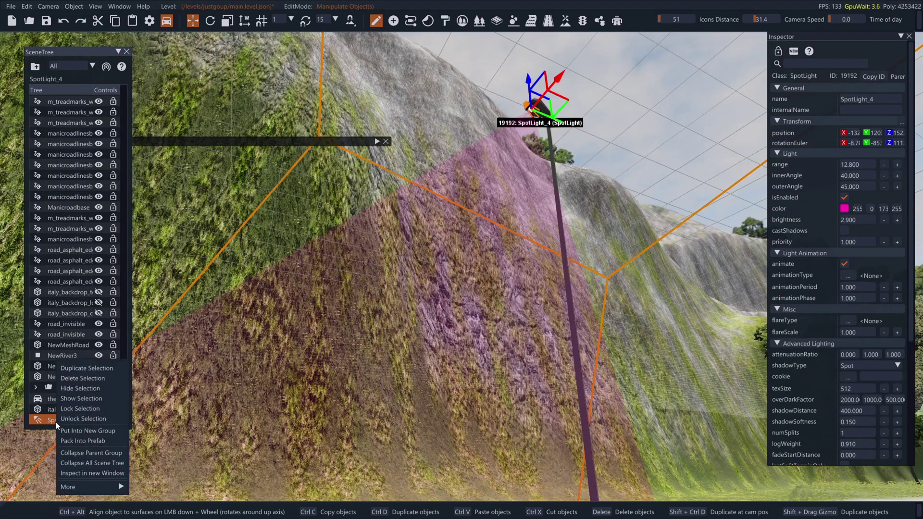
{"action": "left_click", "coordinate": [97, 430]}
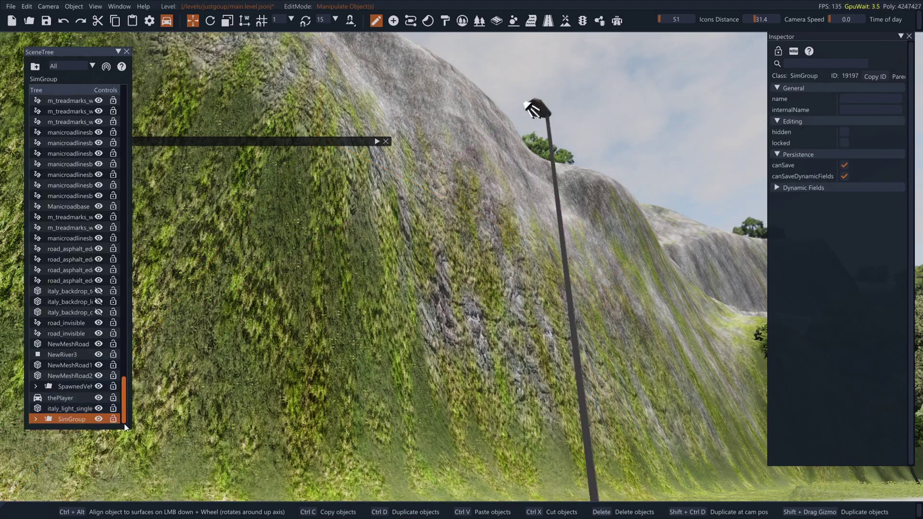
{"action": "left_click", "coordinate": [35, 420]}
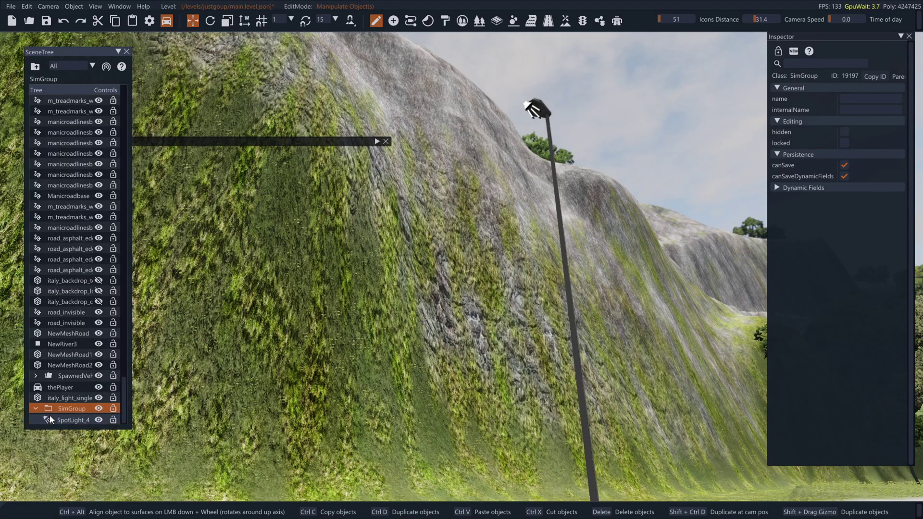
{"action": "left_click", "coordinate": [67, 421]}
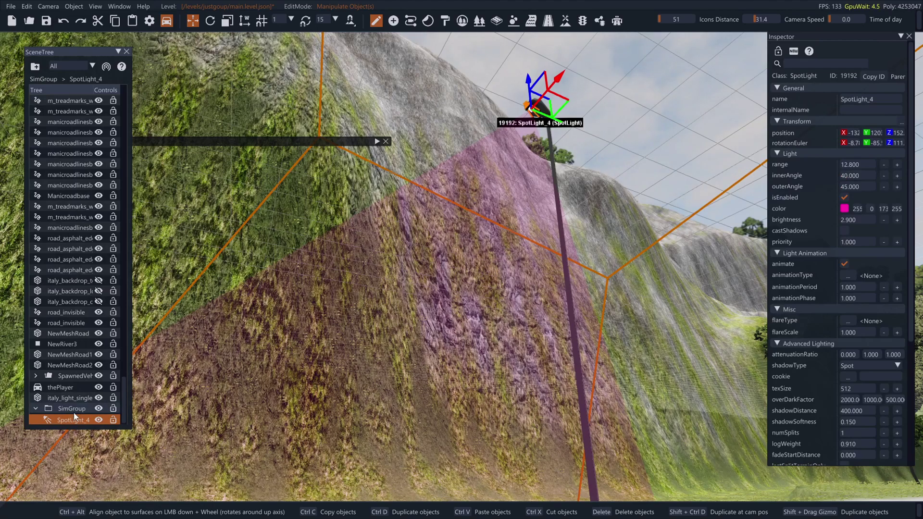
Collapse the spotlight's SimGroup and rename the group harbour_lights in the scene tree
{"action": "left_click", "coordinate": [74, 412]}
{"action": "double_click", "coordinate": [73, 413]}
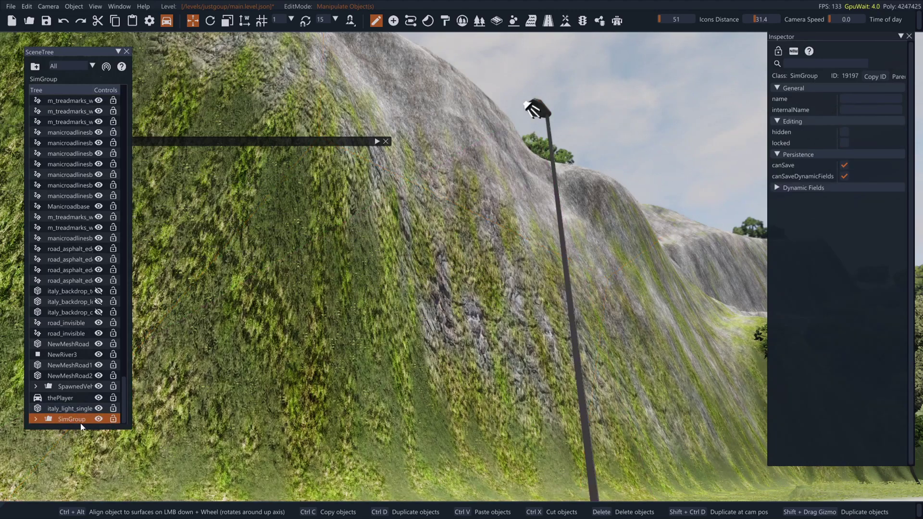
{"action": "left_click", "coordinate": [83, 422]}
{"action": "double_click", "coordinate": [83, 422]}
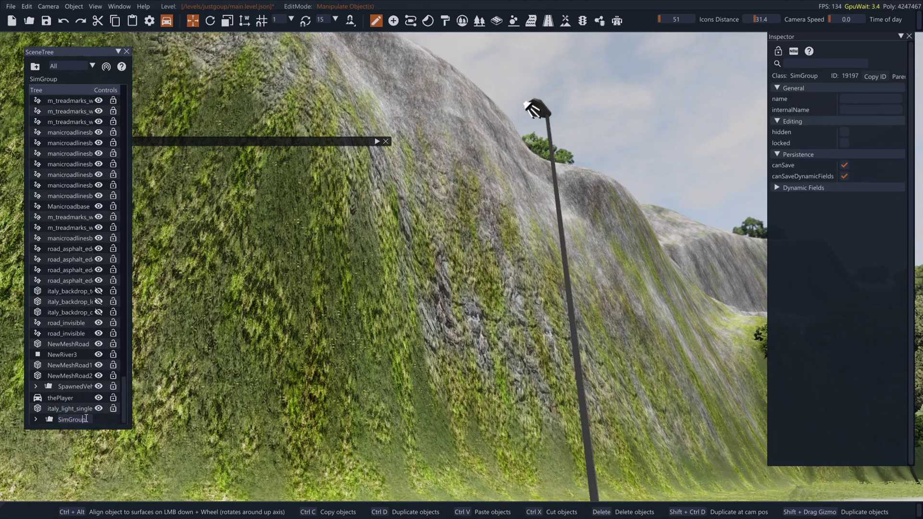
{"action": "left_click_drag", "start_coordinate": [88, 419], "coordinate": [33, 418]}
{"action": "type", "text": "harbour_lights"}
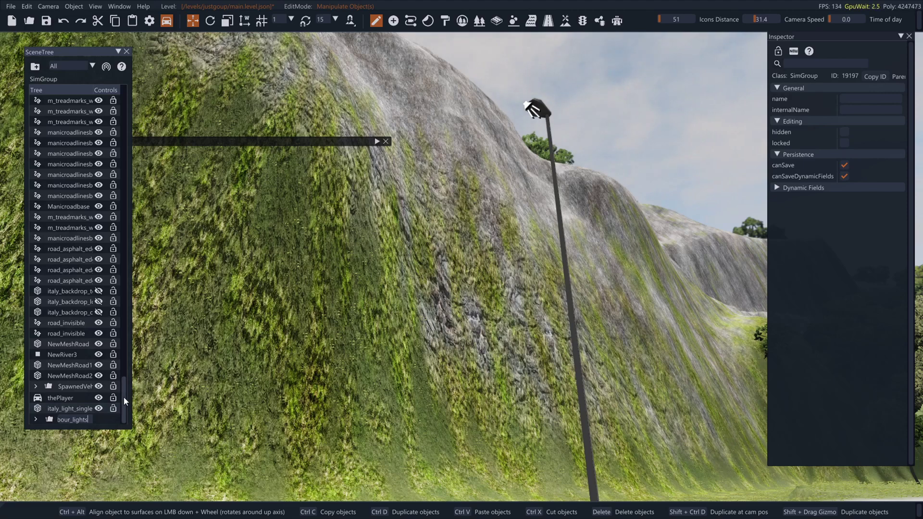
{"action": "key", "text": "Return"}
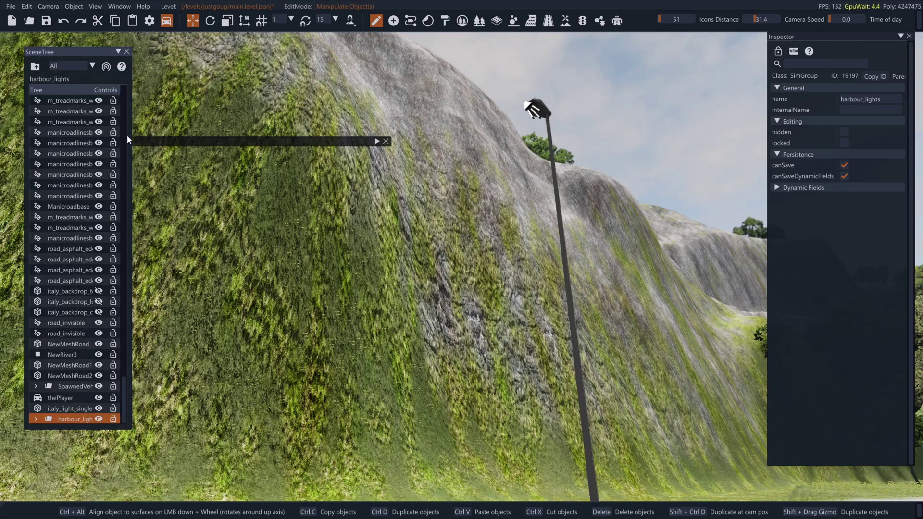
Select the tod object in the sky_and_sun group and set its startTime to 0.160 and axisTilt to 20
{"action": "left_click_drag", "start_coordinate": [123, 394], "coordinate": [123, 96]}
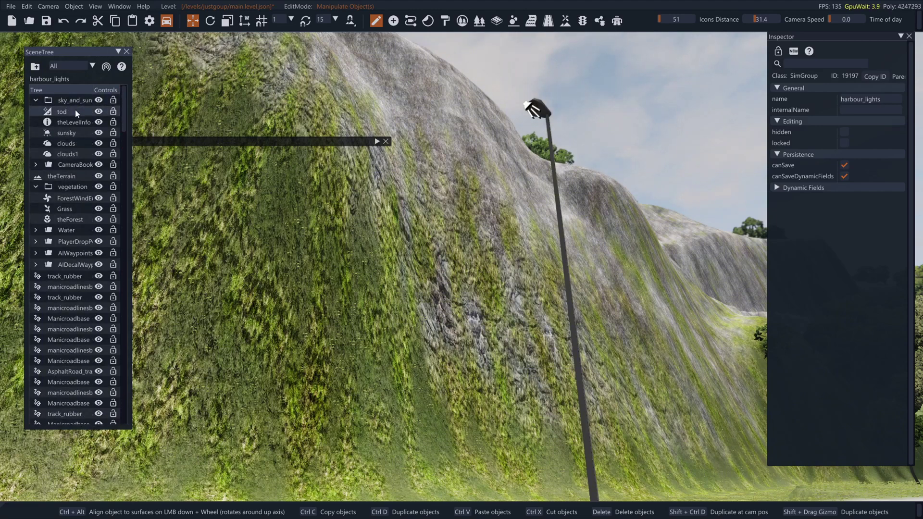
{"action": "left_click", "coordinate": [75, 111]}
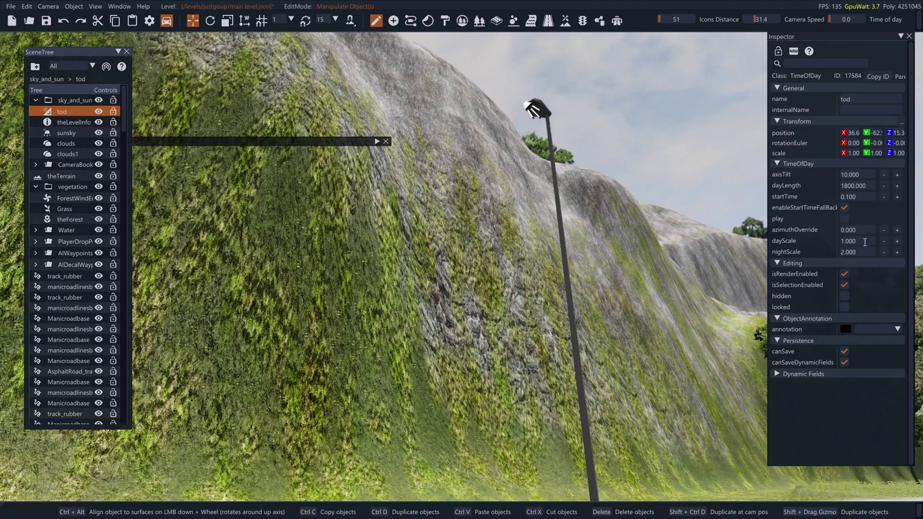
{"action": "left_click", "coordinate": [851, 196]}
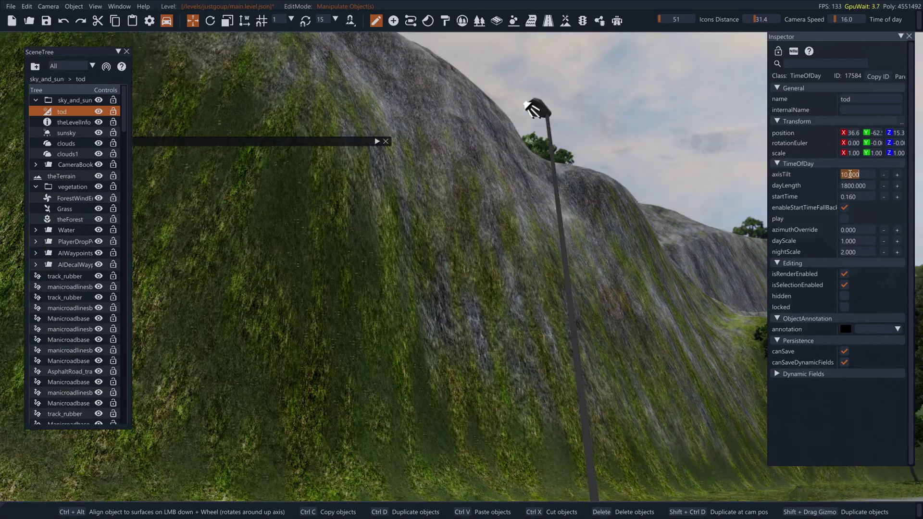
{"action": "left_click", "coordinate": [850, 175]}
{"action": "left_click", "coordinate": [847, 176]}
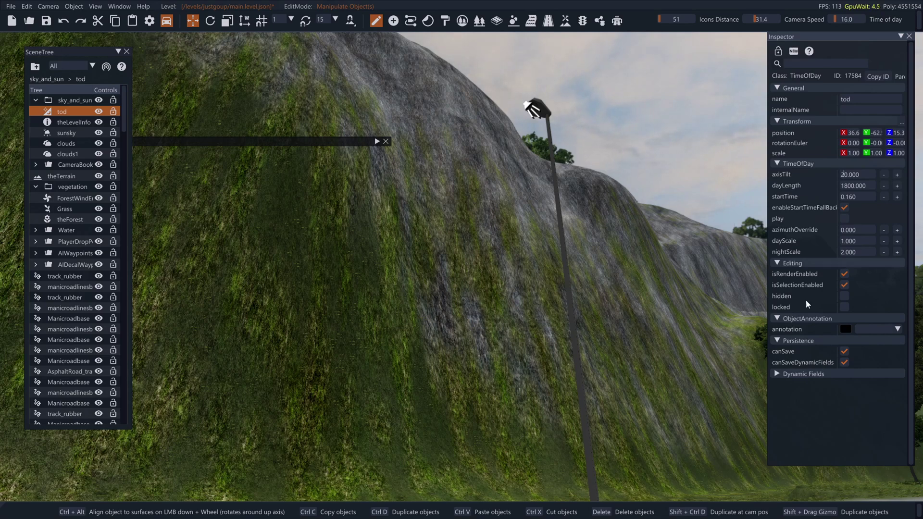
Inspect the spotlight's glow on the ground around the truck under the lamp, and set the time of day to 0
{"action": "left_click", "coordinate": [824, 397]}
{"action": "key", "text": "s"}
{"action": "key", "text": "d"}
{"action": "key", "text": "s"}
{"action": "key", "text": "d"}
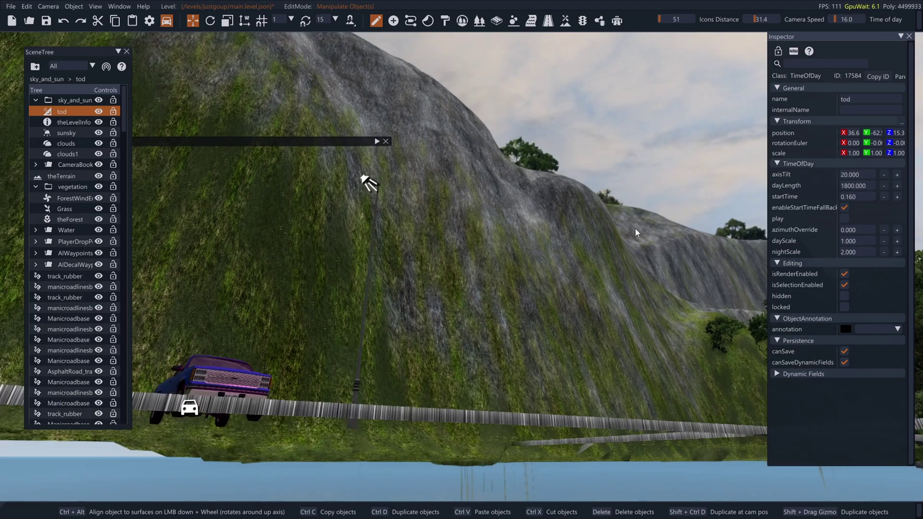
{"action": "key", "text": "w"}
{"action": "right_click_drag", "start_coordinate": [625, 222], "coordinate": [665, 151]}
{"action": "key", "text": "w"}
{"action": "key", "text": "s"}
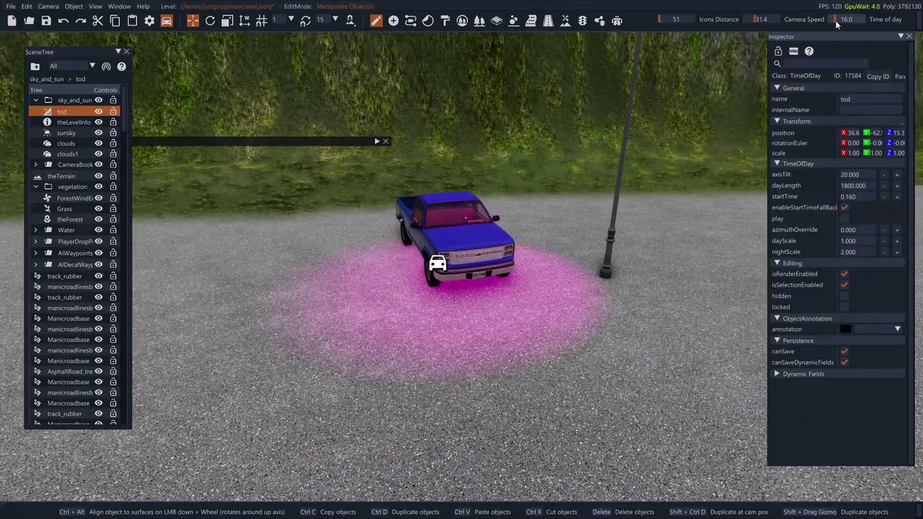
{"action": "mouse_move", "coordinate": [836, 20]}
{"action": "left_mouse_down"}
{"action": "mouse_move", "coordinate": [826, 21]}
{"action": "mouse_move", "coordinate": [870, 21]}
{"action": "mouse_move", "coordinate": [829, 25]}
{"action": "left_mouse_up"}
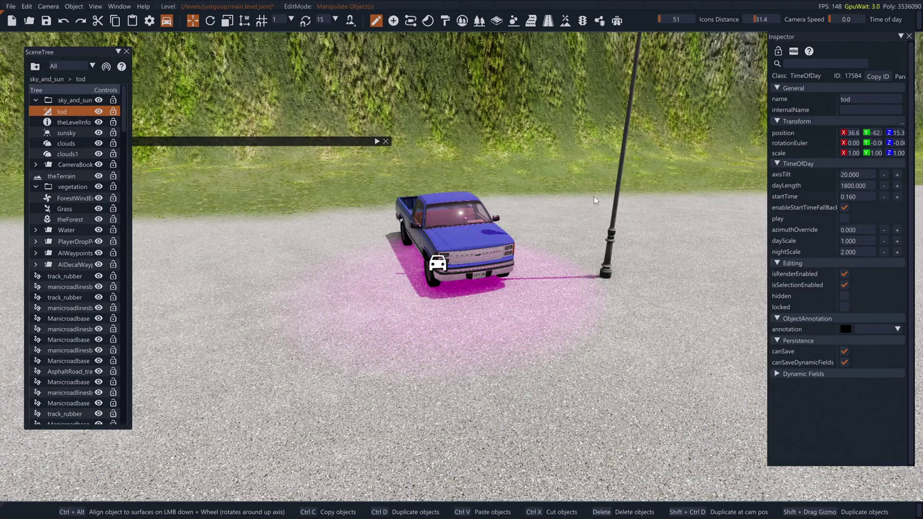
In the game's environment settings, set the time to 17:03 and check whether the street lamp lights the ground
{"action": "key", "text": "w"}
{"action": "mouse_move", "coordinate": [249, 137]}
{"action": "right_mouse_down"}
{"action": "mouse_move", "coordinate": [249, 96]}
{"action": "mouse_move", "coordinate": [249, 137]}
{"action": "right_mouse_up"}
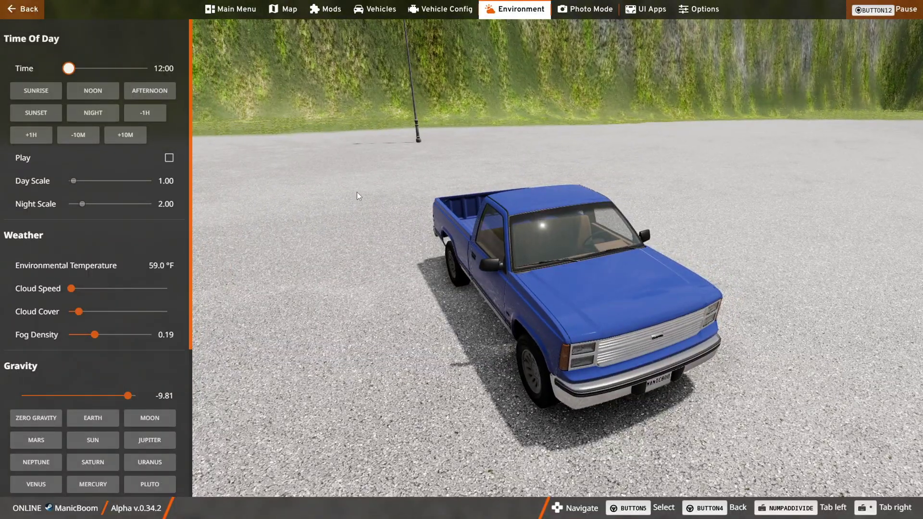
{"action": "key", "text": "w"}
{"action": "right_click_drag", "start_coordinate": [356, 192], "coordinate": [336, 139]}
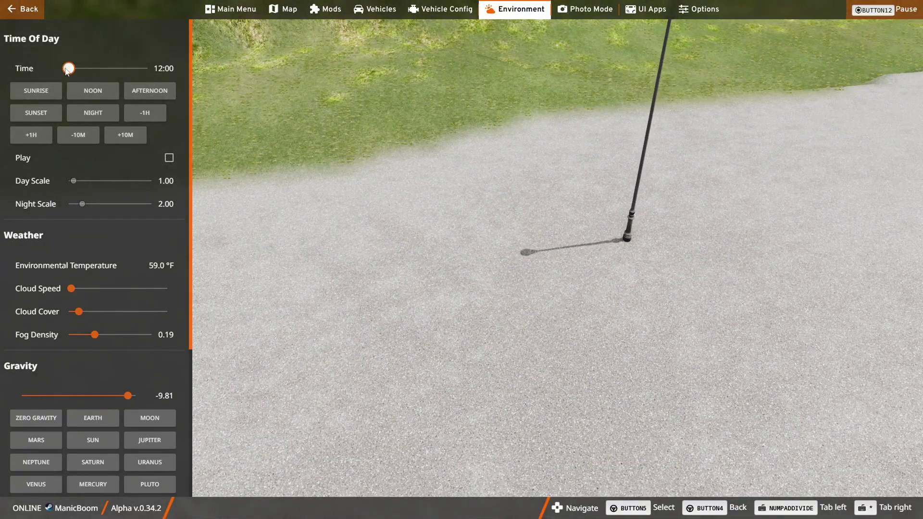
{"action": "mouse_move", "coordinate": [72, 71]}
{"action": "left_mouse_down"}
{"action": "mouse_move", "coordinate": [149, 68]}
{"action": "mouse_move", "coordinate": [86, 76]}
{"action": "left_mouse_up"}
{"action": "right_click_drag", "start_coordinate": [289, 240], "coordinate": [338, 236]}
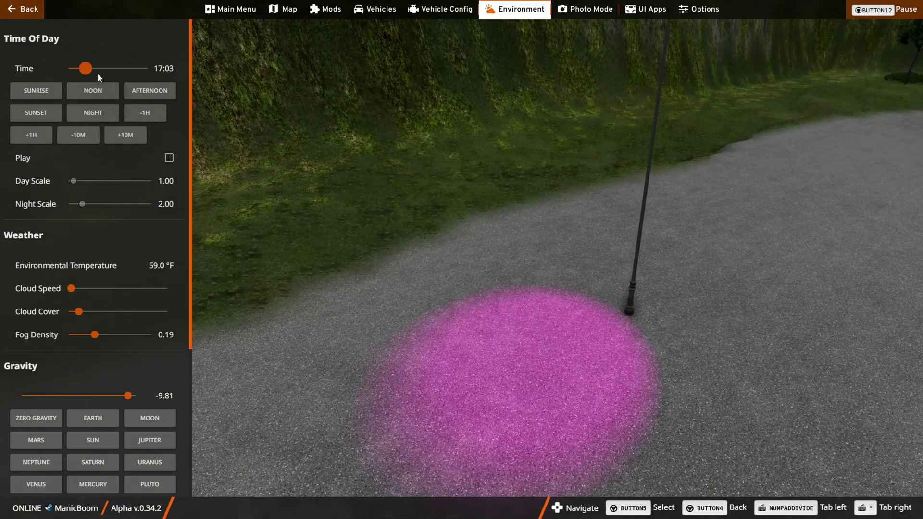
Set the environment time to 06:50, check the street lamp in the morning, and advance the time to 09:46
{"action": "left_click_drag", "start_coordinate": [89, 70], "coordinate": [135, 72]}
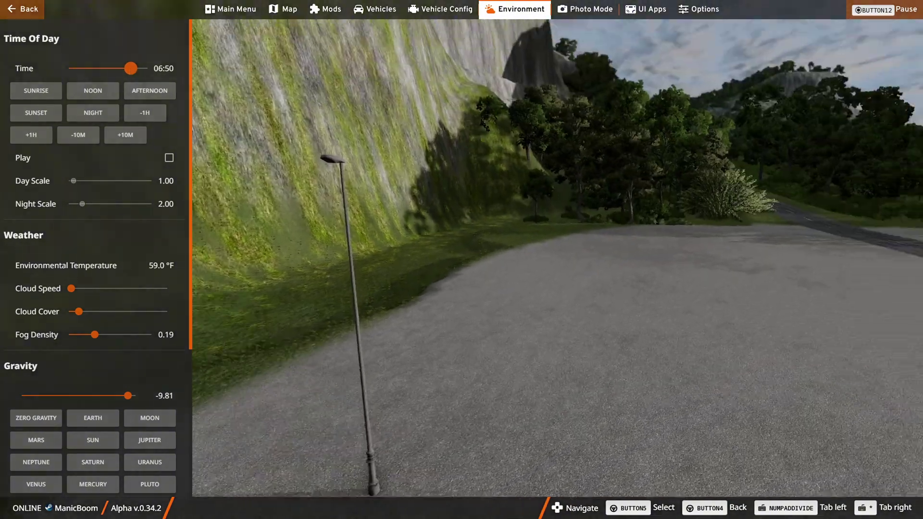
{"action": "right_click_drag", "start_coordinate": [399, 183], "coordinate": [449, 233]}
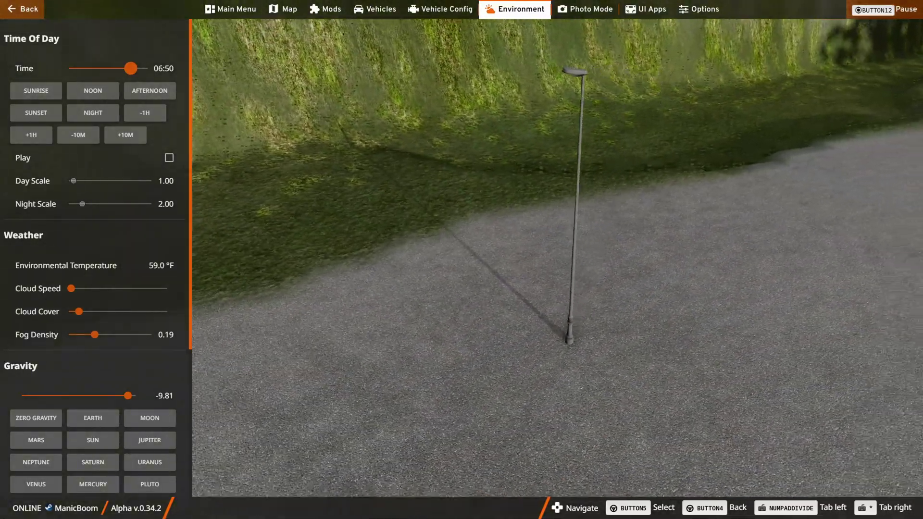
{"action": "mouse_move", "coordinate": [131, 68]}
{"action": "left_mouse_down"}
{"action": "mouse_move", "coordinate": [100, 73]}
{"action": "mouse_move", "coordinate": [141, 70]}
{"action": "mouse_move", "coordinate": [89, 77]}
{"action": "mouse_move", "coordinate": [146, 71]}
{"action": "mouse_move", "coordinate": [73, 73]}
{"action": "mouse_move", "coordinate": [141, 62]}
{"action": "left_mouse_up"}
{"action": "right_click_drag", "start_coordinate": [491, 269], "coordinate": [451, 216]}
{"action": "key", "text": "s"}
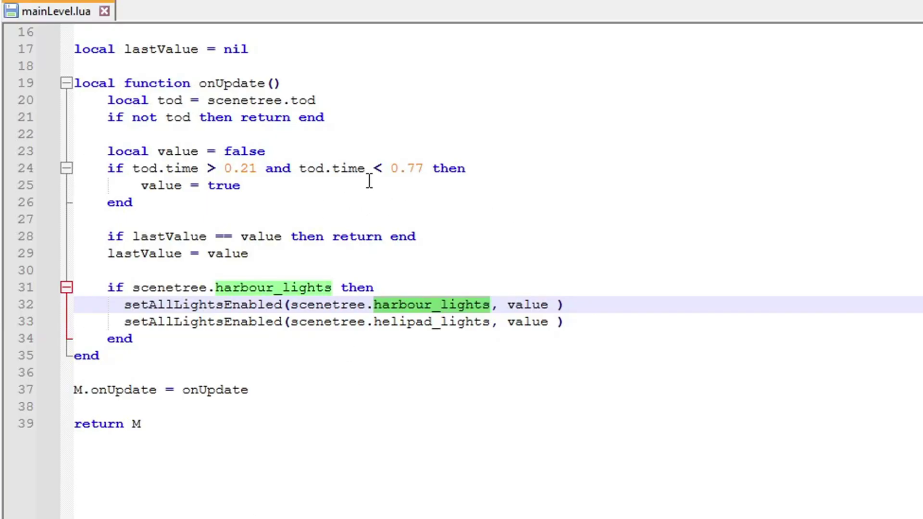
Switch to mainLevel.lua in Notepad++ and review the 0.21 and 0.77 tod.time thresholds in the onUpdate condition
{"action": "left_click_drag", "start_coordinate": [240, 168], "coordinate": [250, 168]}
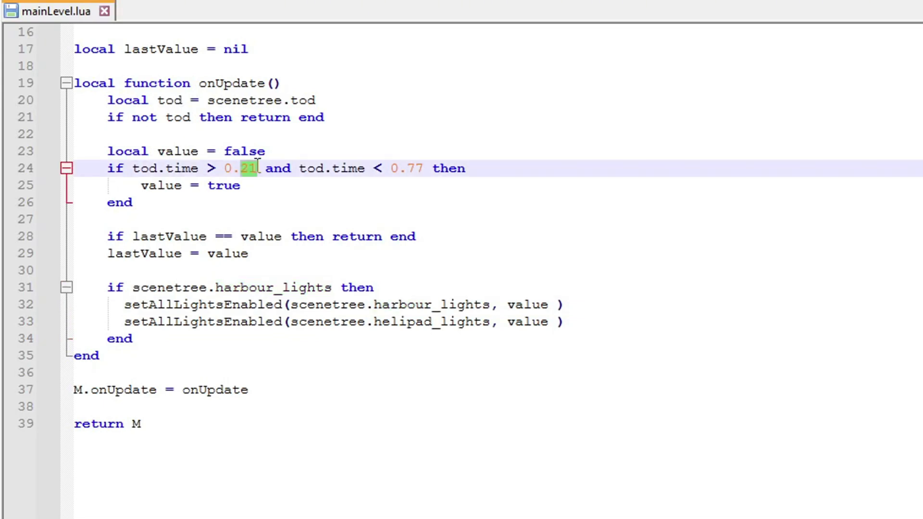
{"action": "left_click_drag", "start_coordinate": [408, 168], "coordinate": [416, 168]}
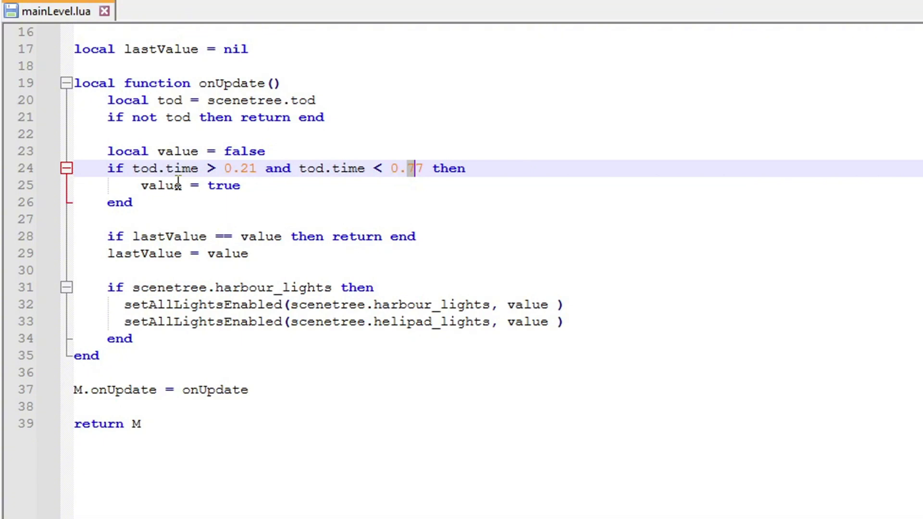
{"action": "left_click", "coordinate": [271, 189]}
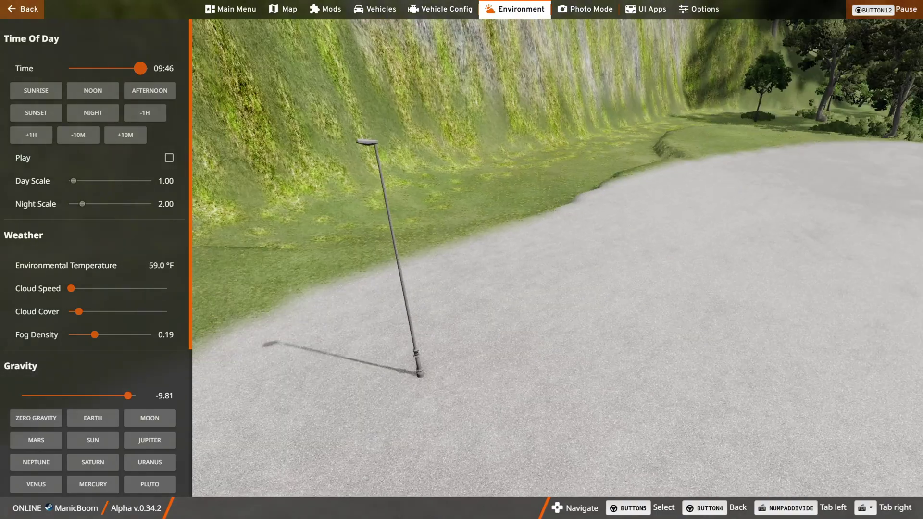
{"action": "key", "text": "w"}
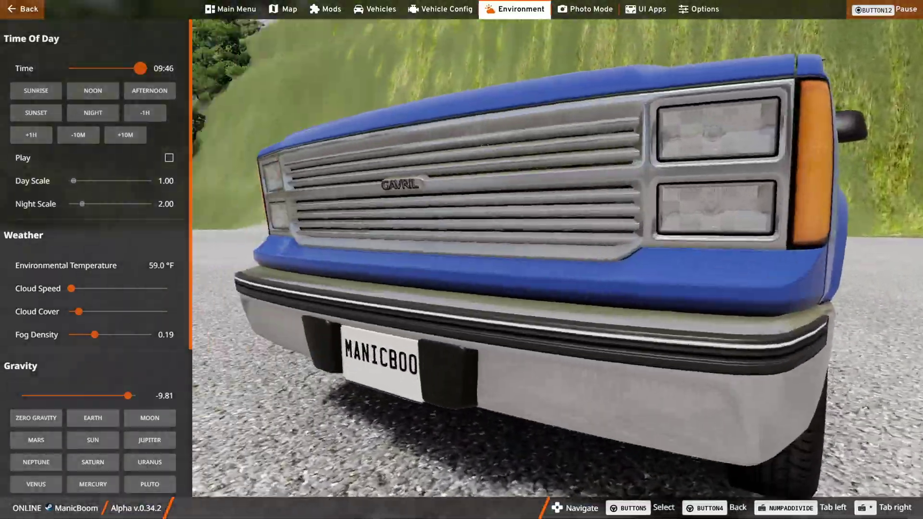
{"action": "scroll", "coordinate": [615, 268], "scroll_direction": "down", "scroll_amount": 10}
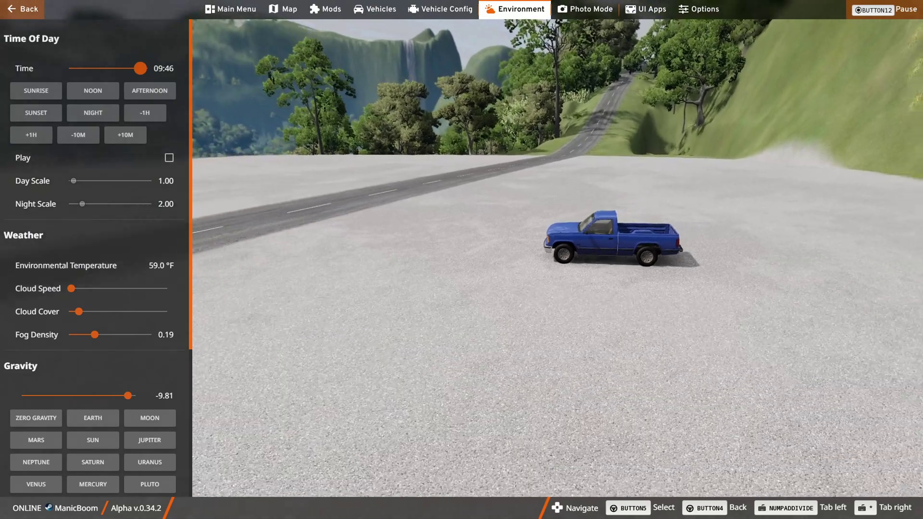